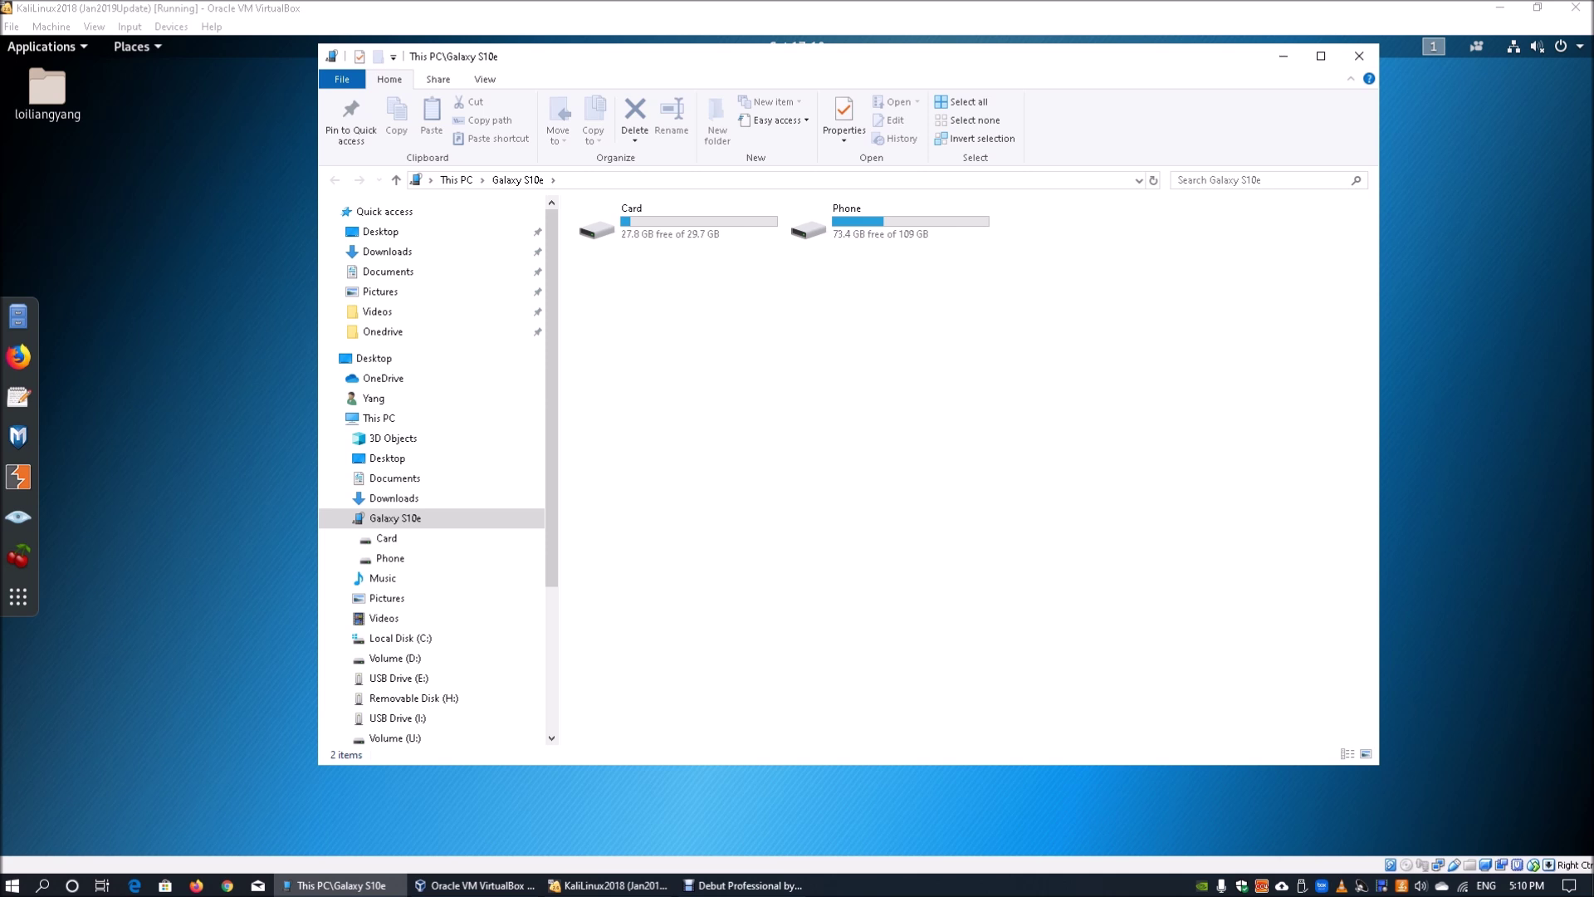
Switch to the Kali Linux virtual machine and attach the SAMSUNG_Android [0C00] USB device to it
{"action": "key", "text": "alt+Tab"}
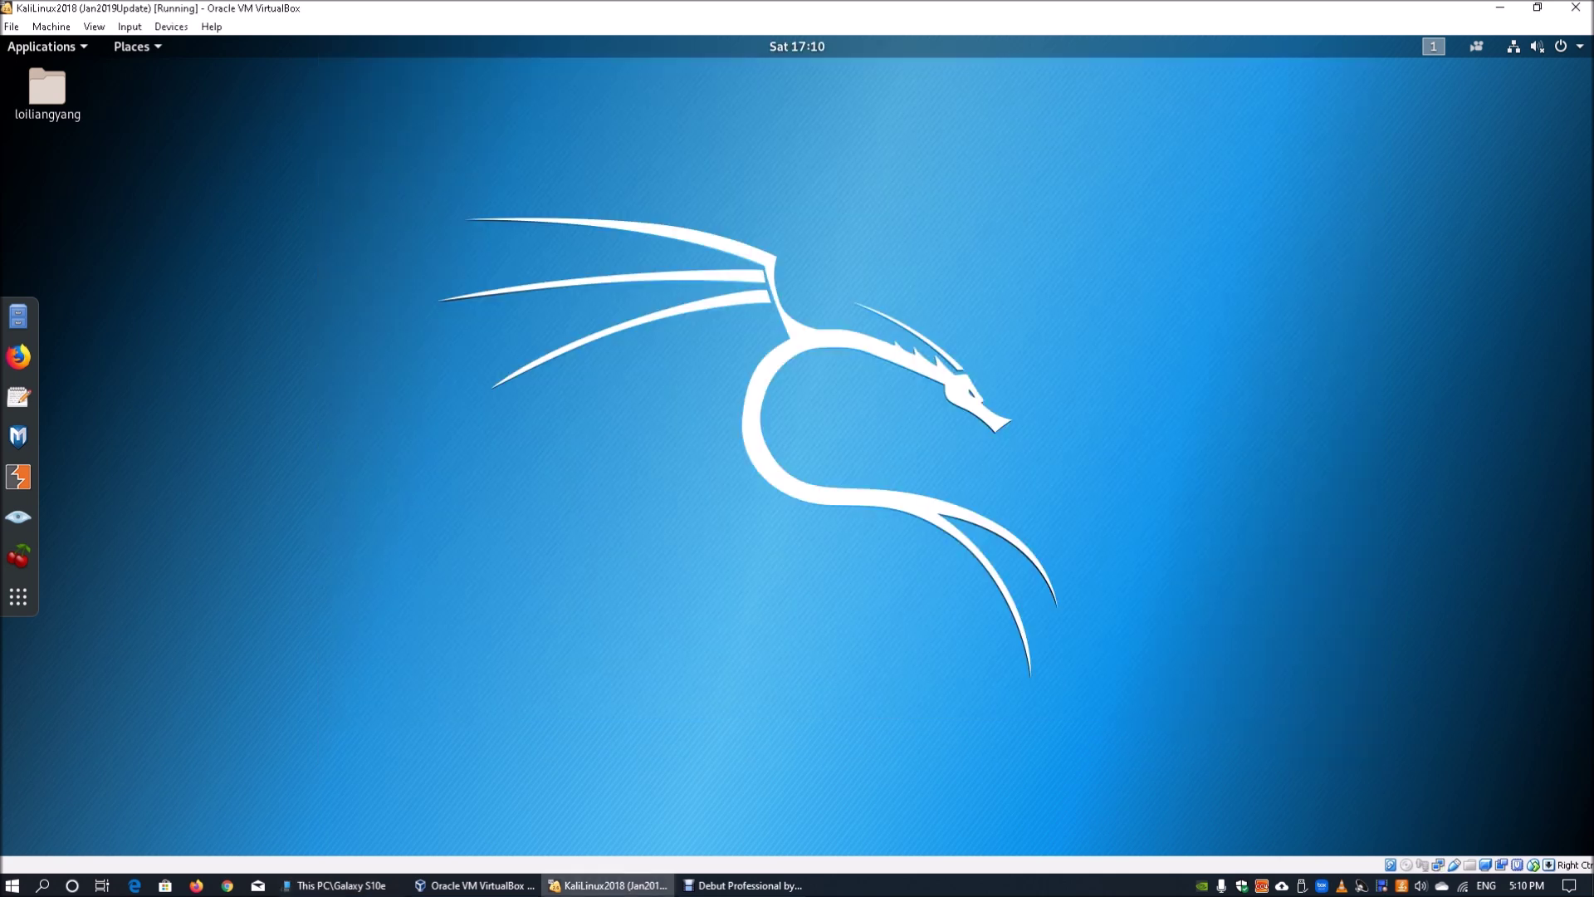
{"action": "left_click", "coordinate": [171, 27]}
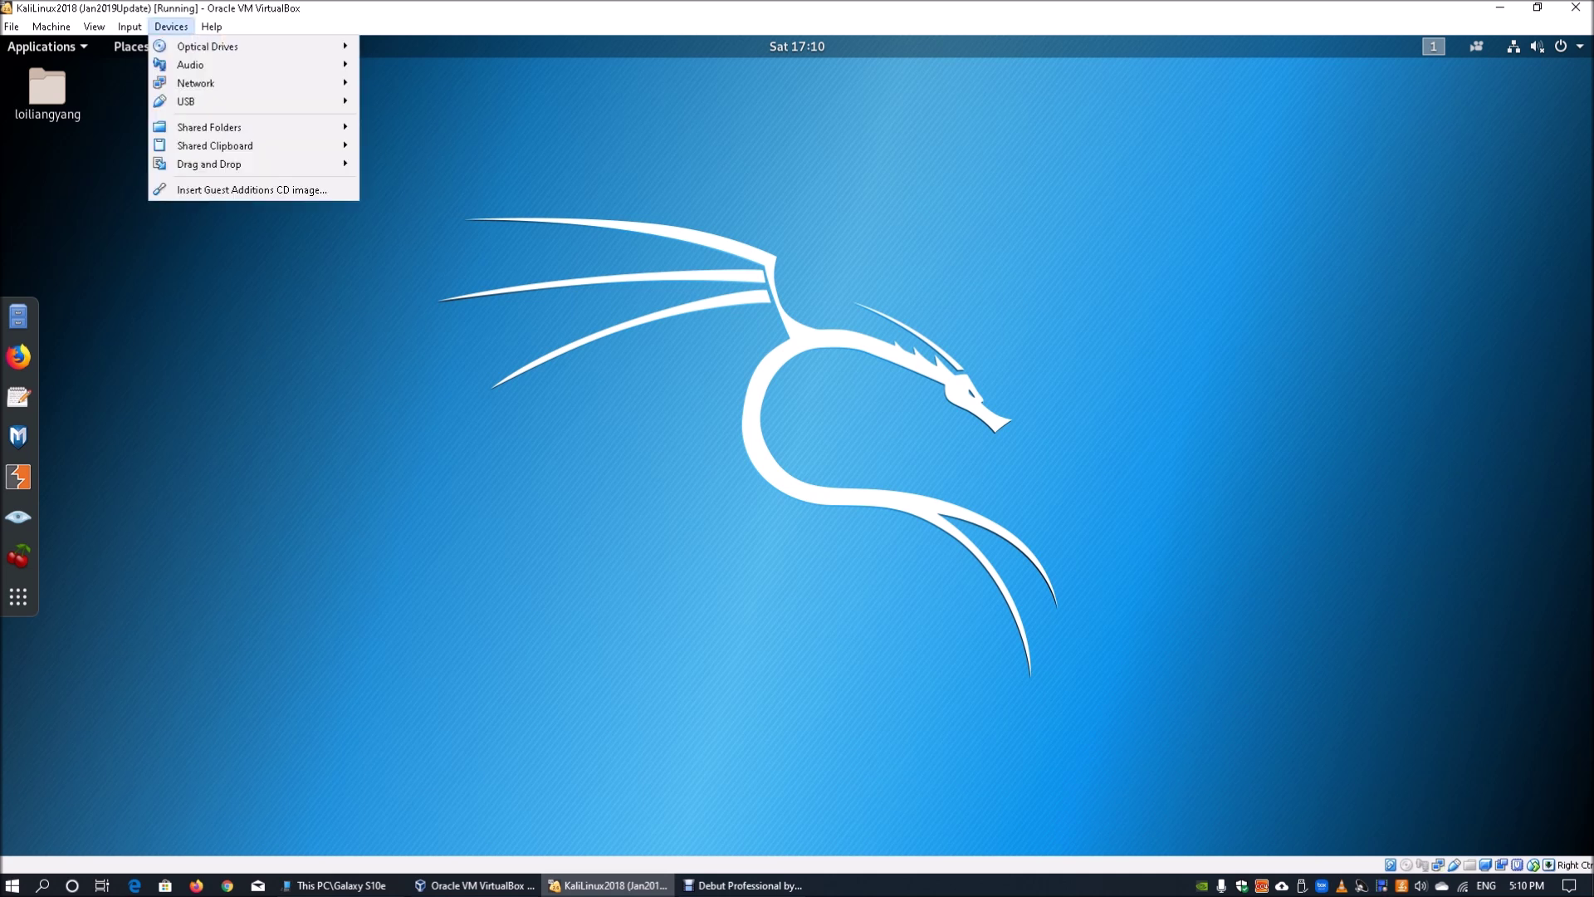
{"action": "mouse_move", "coordinate": [186, 101]}
{"action": "key", "text": "Right"}
{"action": "key", "text": "Down"}
{"action": "key", "text": "Down"}
{"action": "key", "text": "Down"}
{"action": "key", "text": "Down"}
{"action": "key", "text": "Down"}
{"action": "key", "text": "Down"}
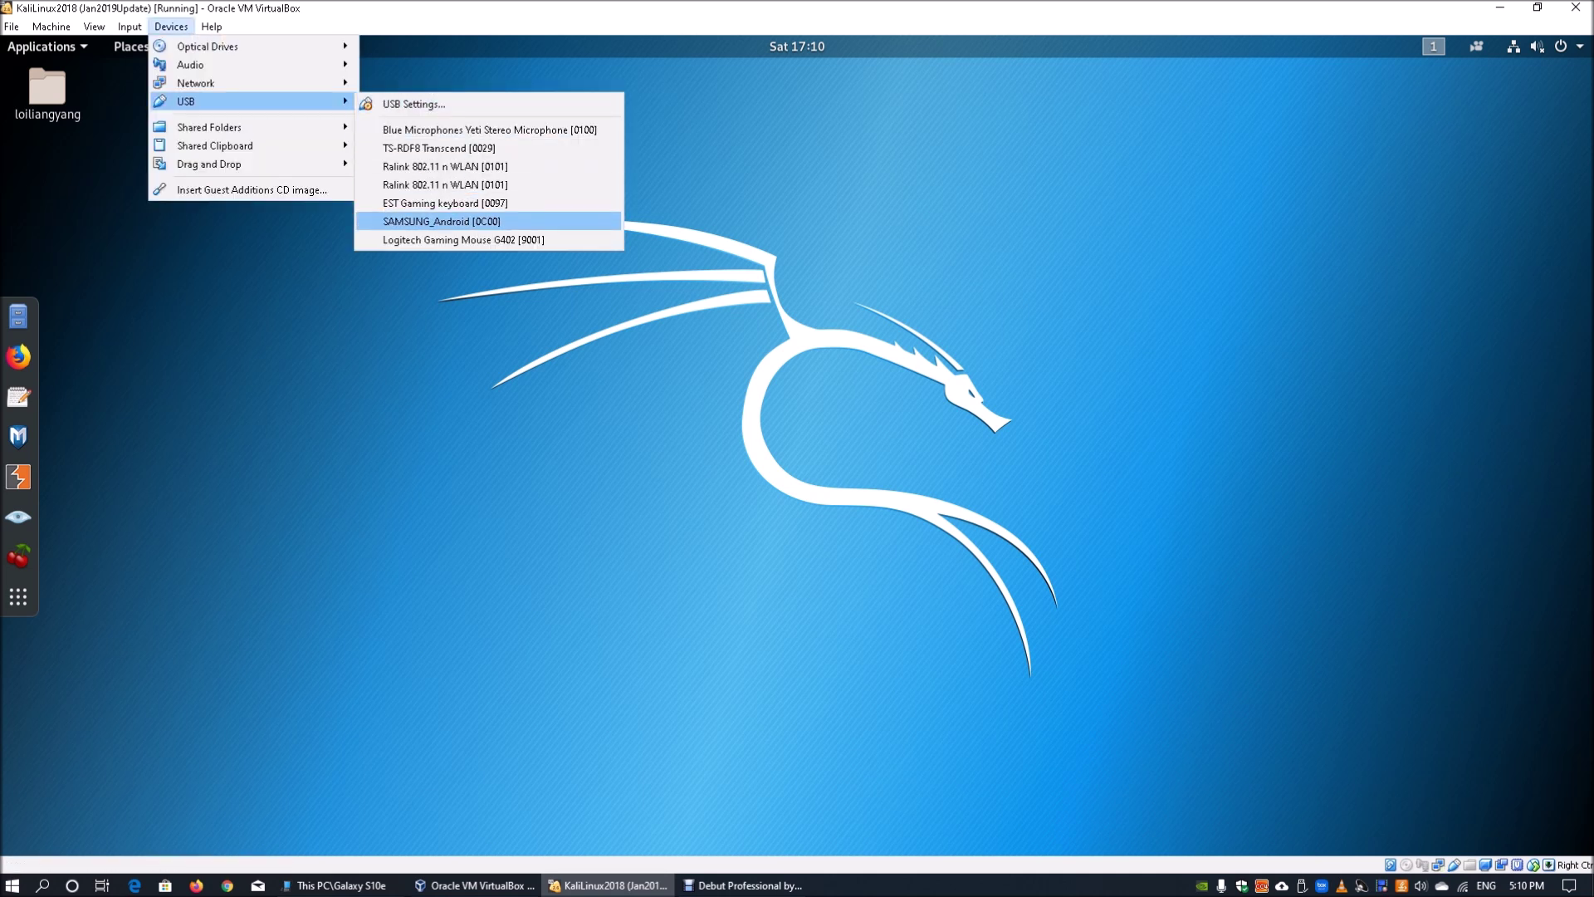
{"action": "key", "text": "Return"}
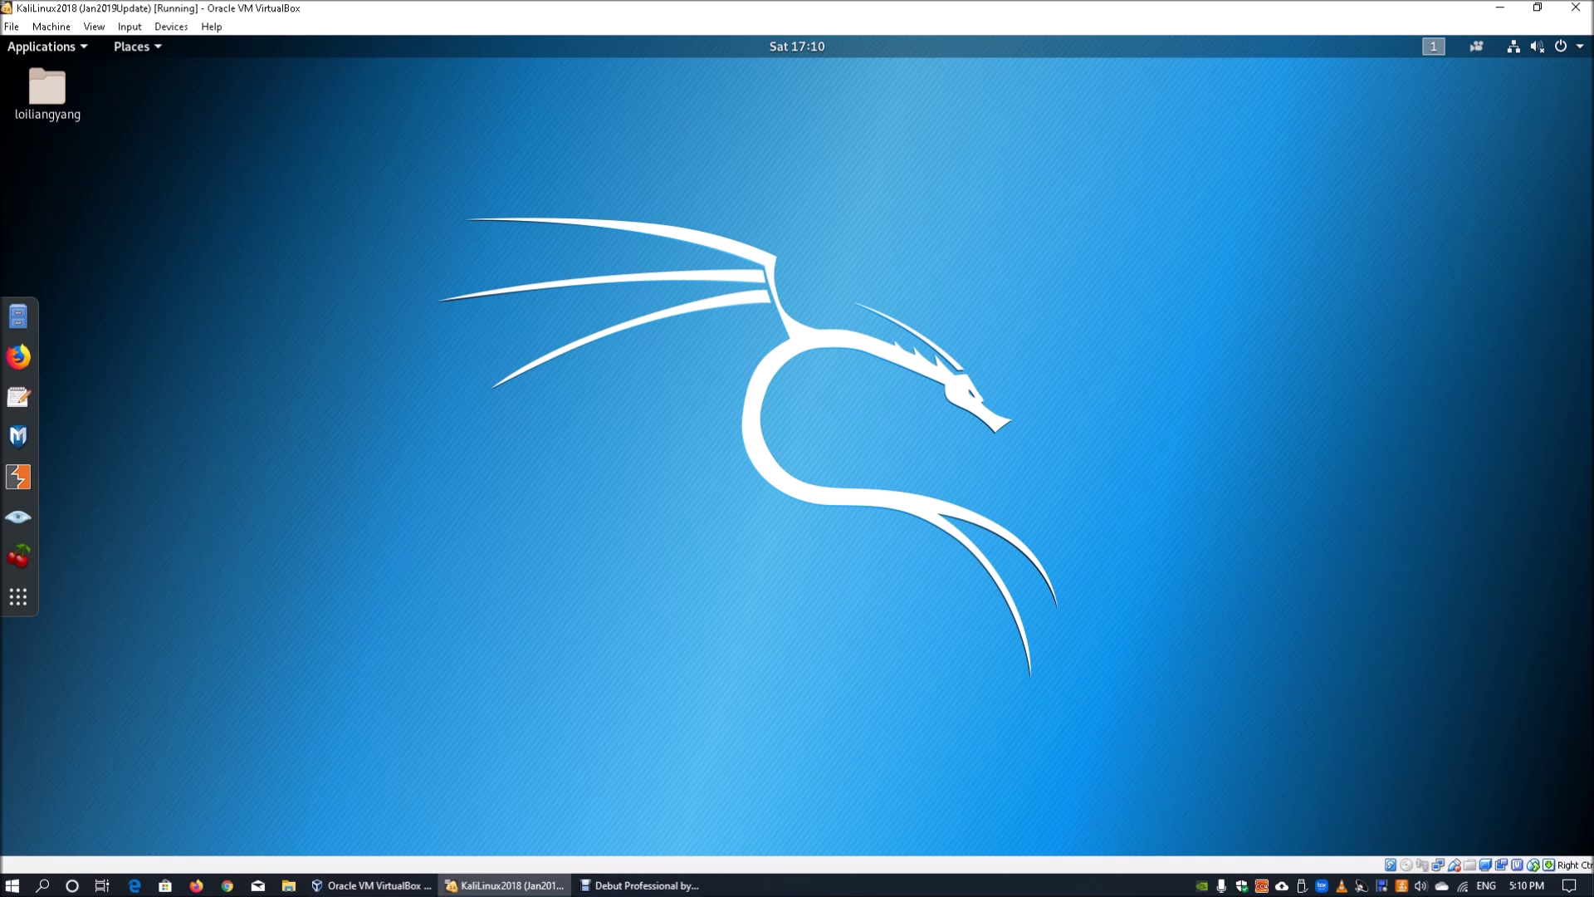
{"action": "mouse_move", "coordinate": [796, 87]}
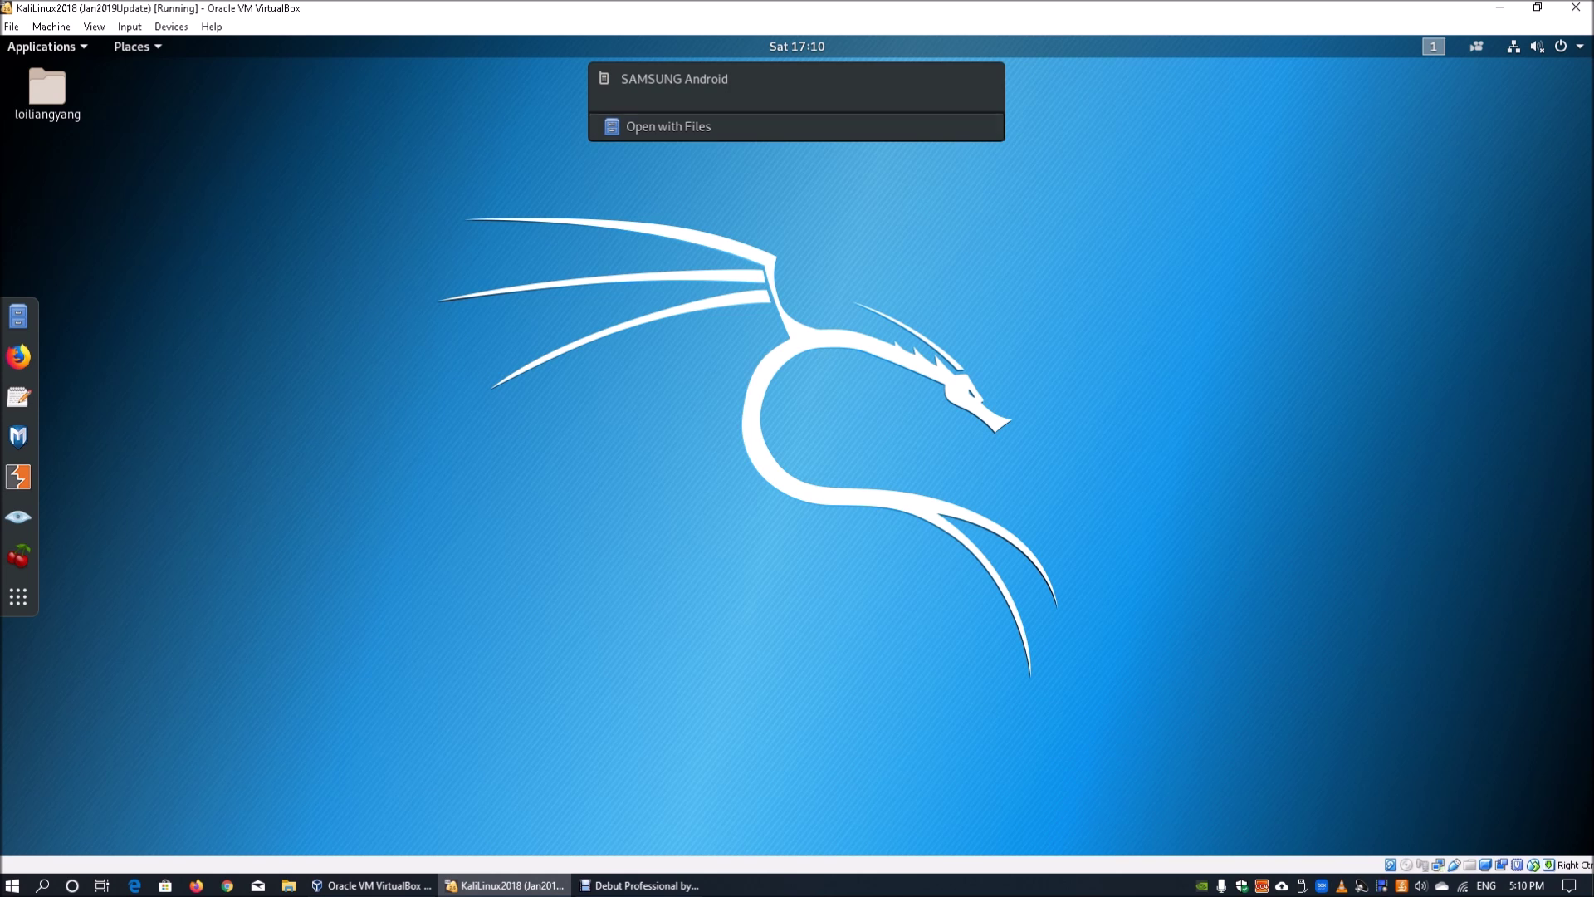
Open a terminal from the Kali desktop, enlarge its text by two zoom levels and reposition the window
{"action": "right_click", "coordinate": [829, 196]}
{"action": "left_click", "coordinate": [902, 353]}
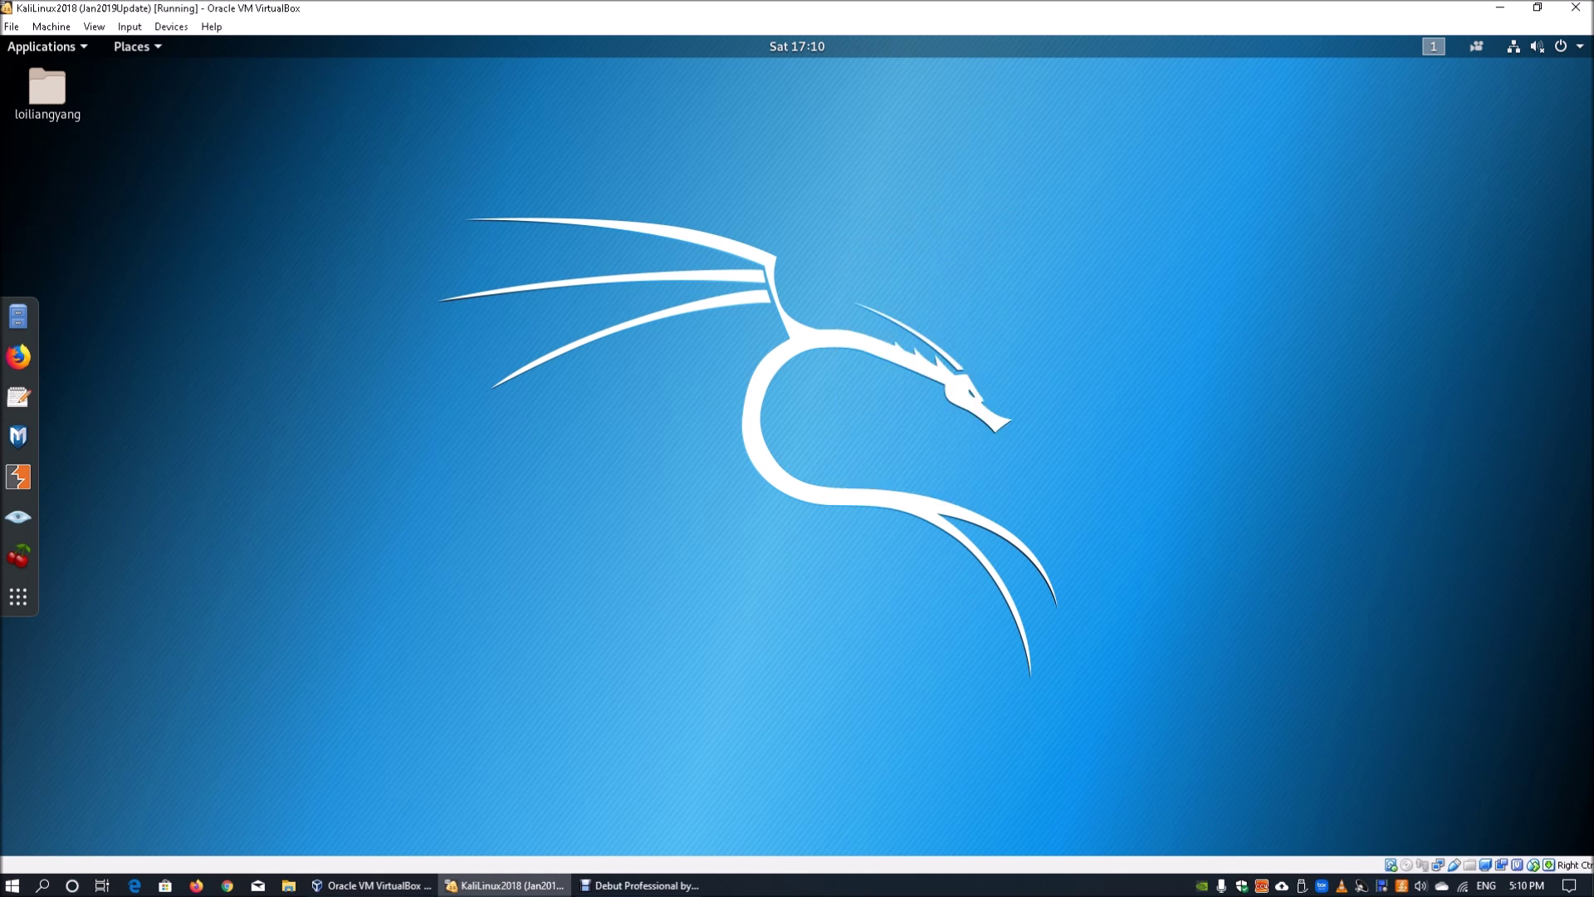
{"action": "left_click_drag", "start_coordinate": [581, 207], "coordinate": [879, 150]}
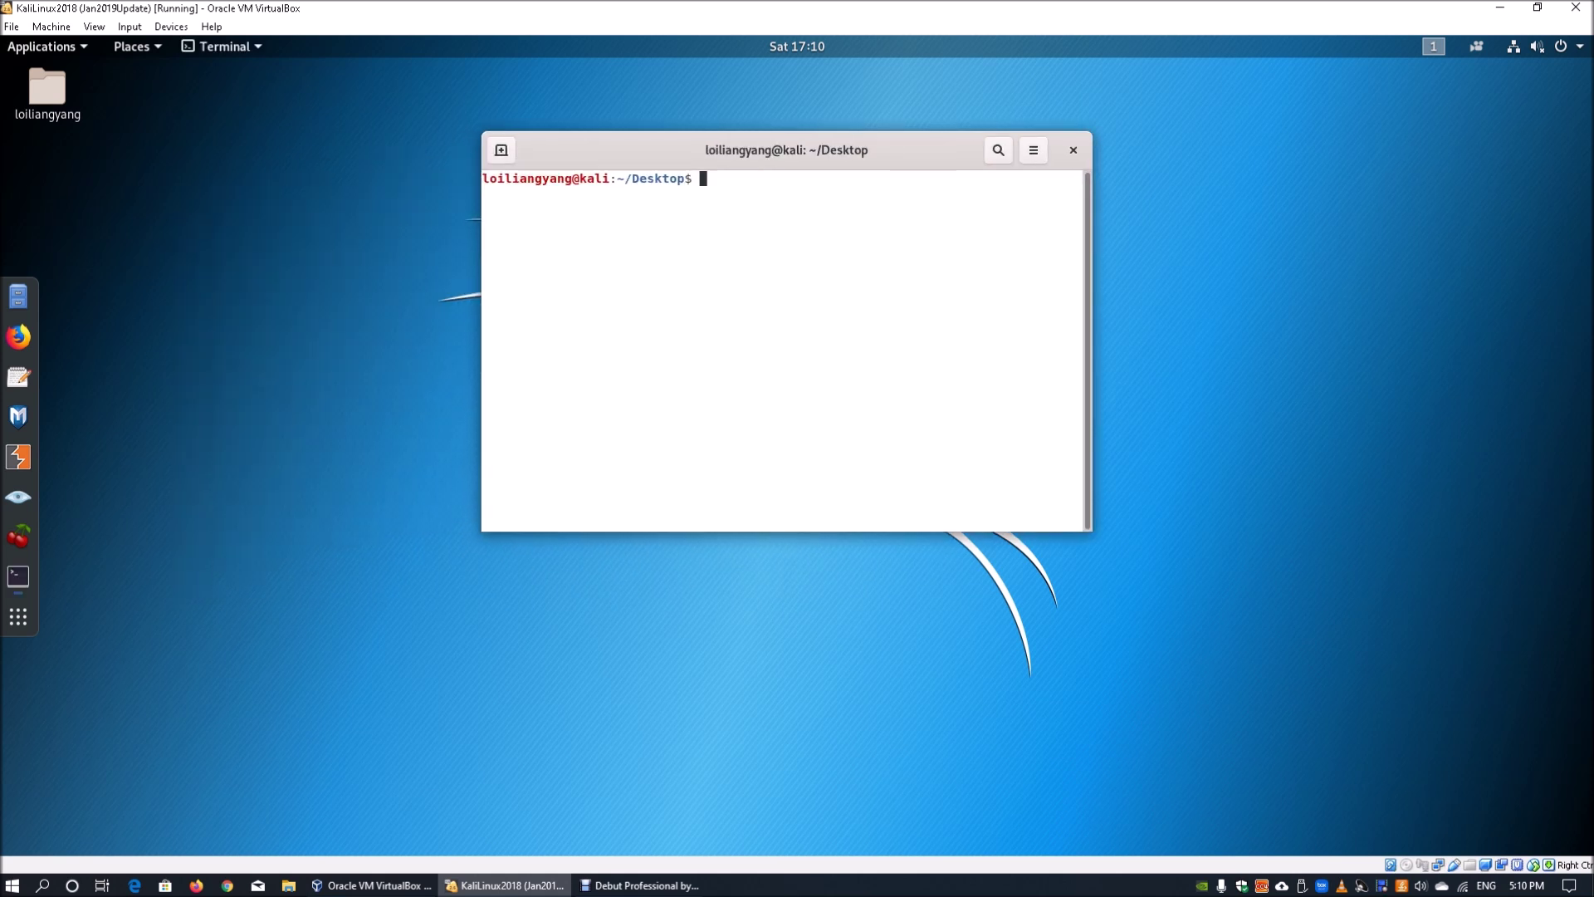
{"action": "left_click", "coordinate": [1035, 151]}
{"action": "left_click", "coordinate": [1047, 204]}
{"action": "left_click", "coordinate": [1167, 150]}
{"action": "left_click", "coordinate": [1181, 203]}
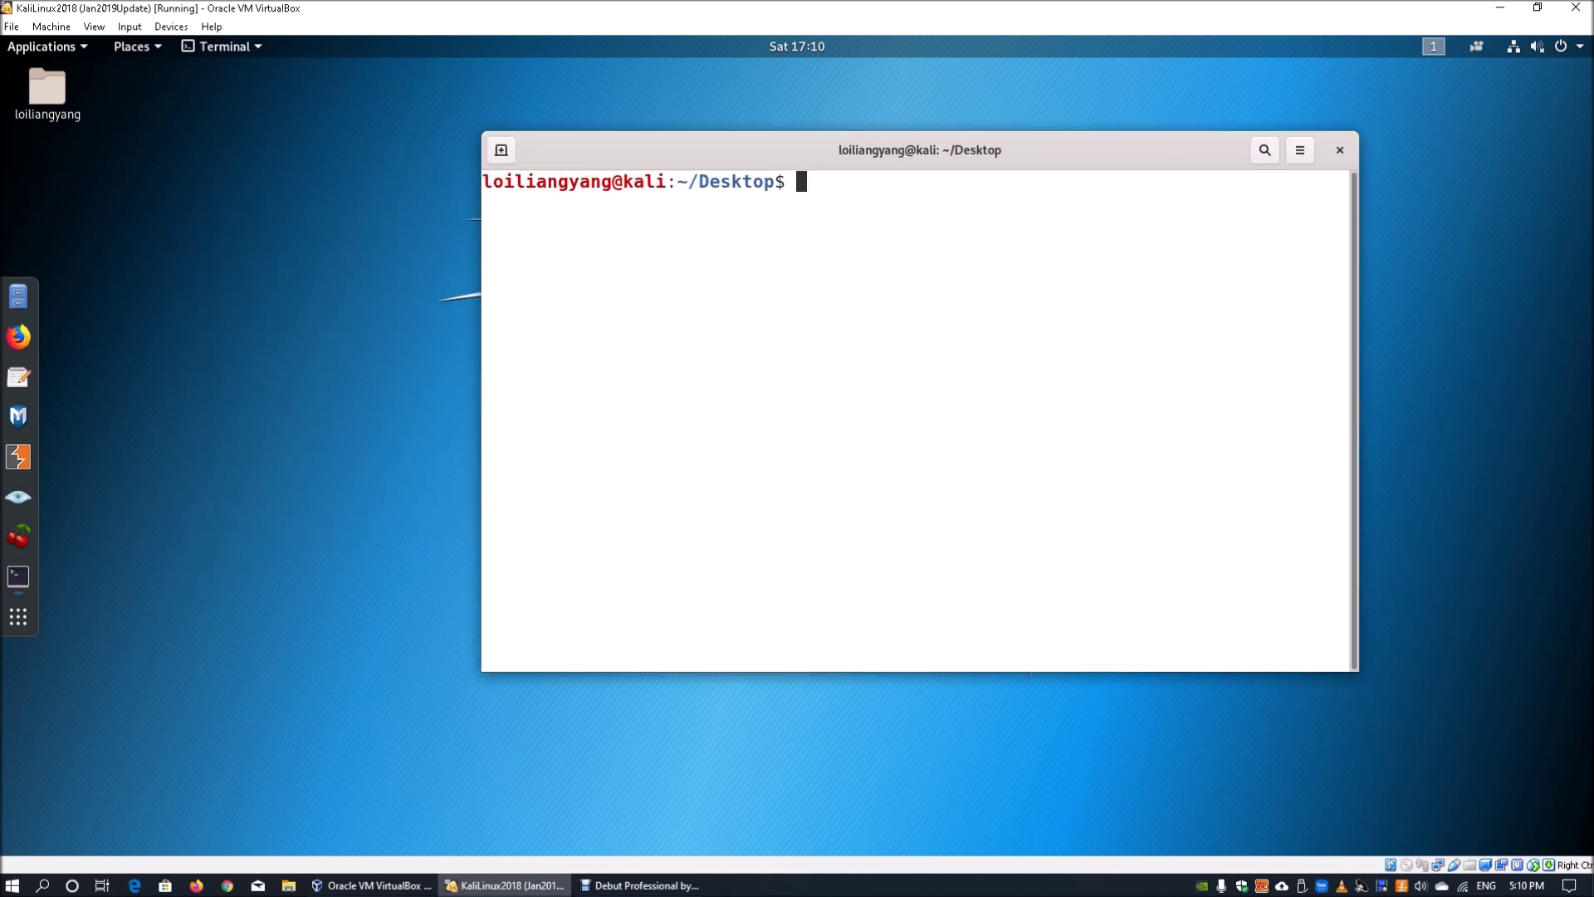
{"action": "left_click_drag", "start_coordinate": [1055, 150], "coordinate": [1013, 121]}
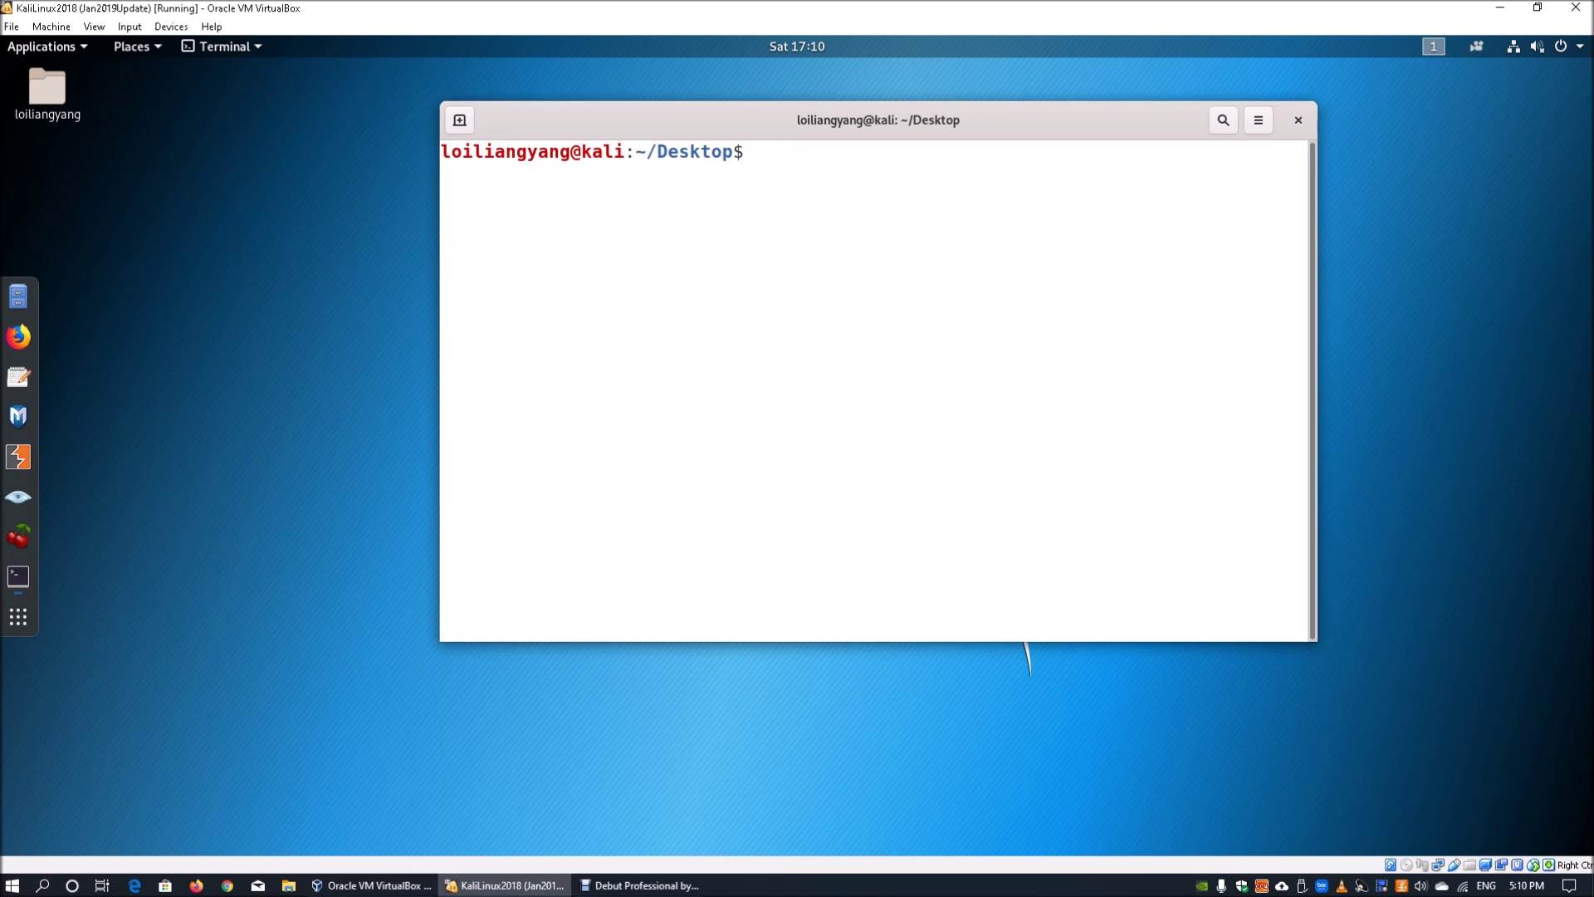
Run adb devices in the terminal to list the attached Android devices
{"action": "type", "text": "adb devices vices"}
{"action": "key", "text": "BackSpace"}
{"action": "key", "text": "BackSpace"}
{"action": "key", "text": "BackSpace"}
{"action": "key", "text": "BackSpace"}
{"action": "key", "text": "BackSpace"}
{"action": "key", "text": "BackSpace"}
{"action": "key", "text": "BackSpace"}
{"action": "type", "text": "s"}
{"action": "key", "text": "Return"}
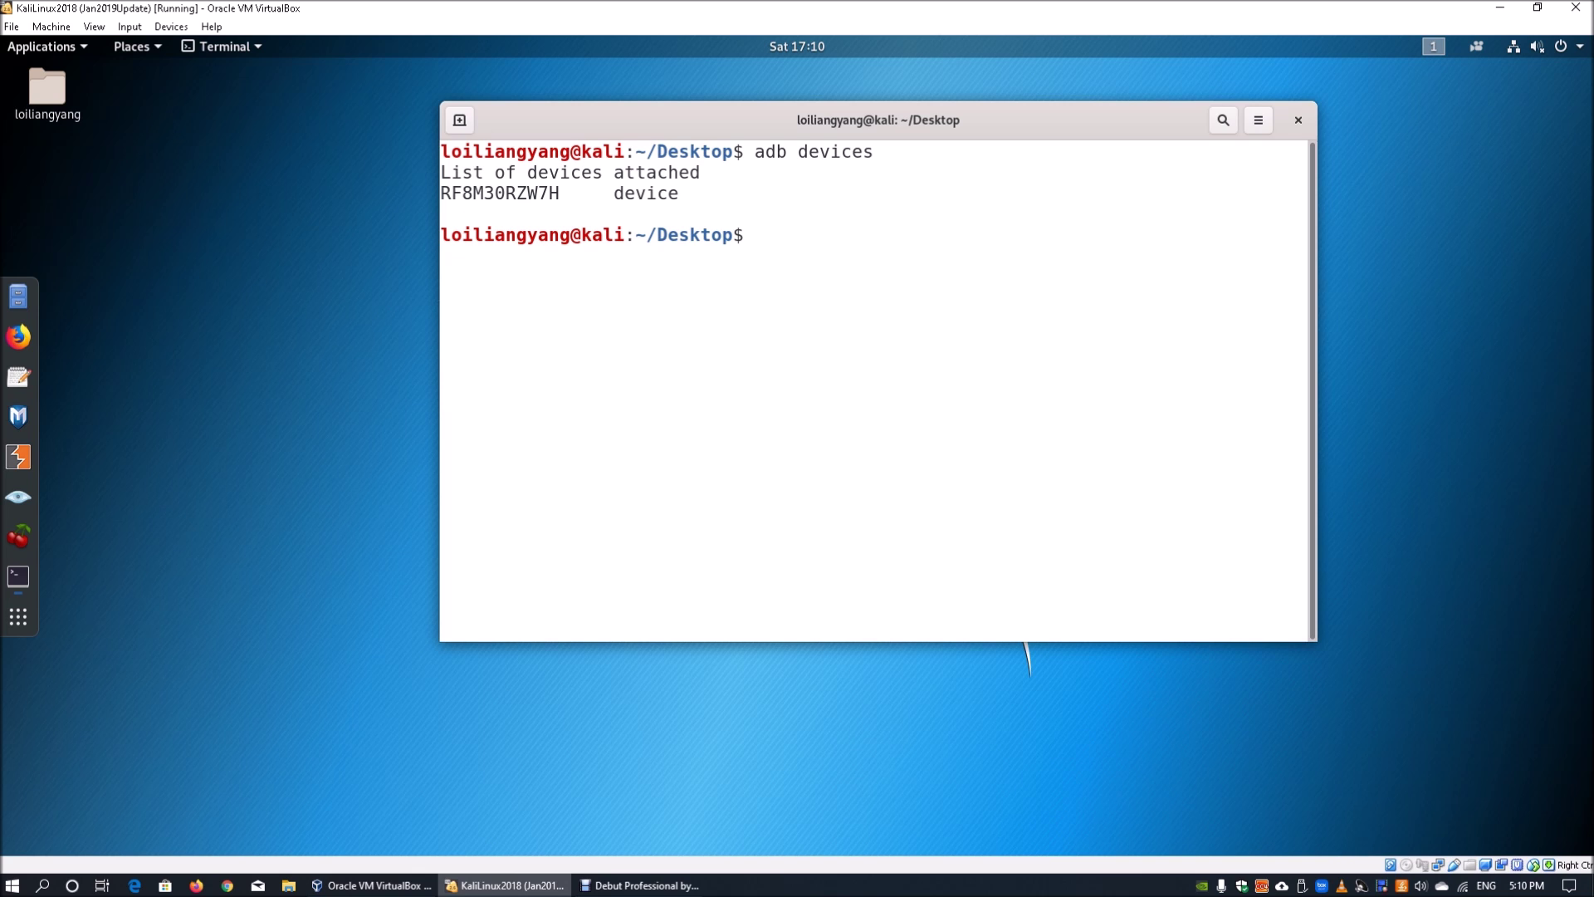
Restart the phone's adb in TCP mode with adb tcpip 9999, and close the Galaxy S10e folder window
{"action": "type", "text": "adb tcpip 9999"}
{"action": "key", "text": "Return"}
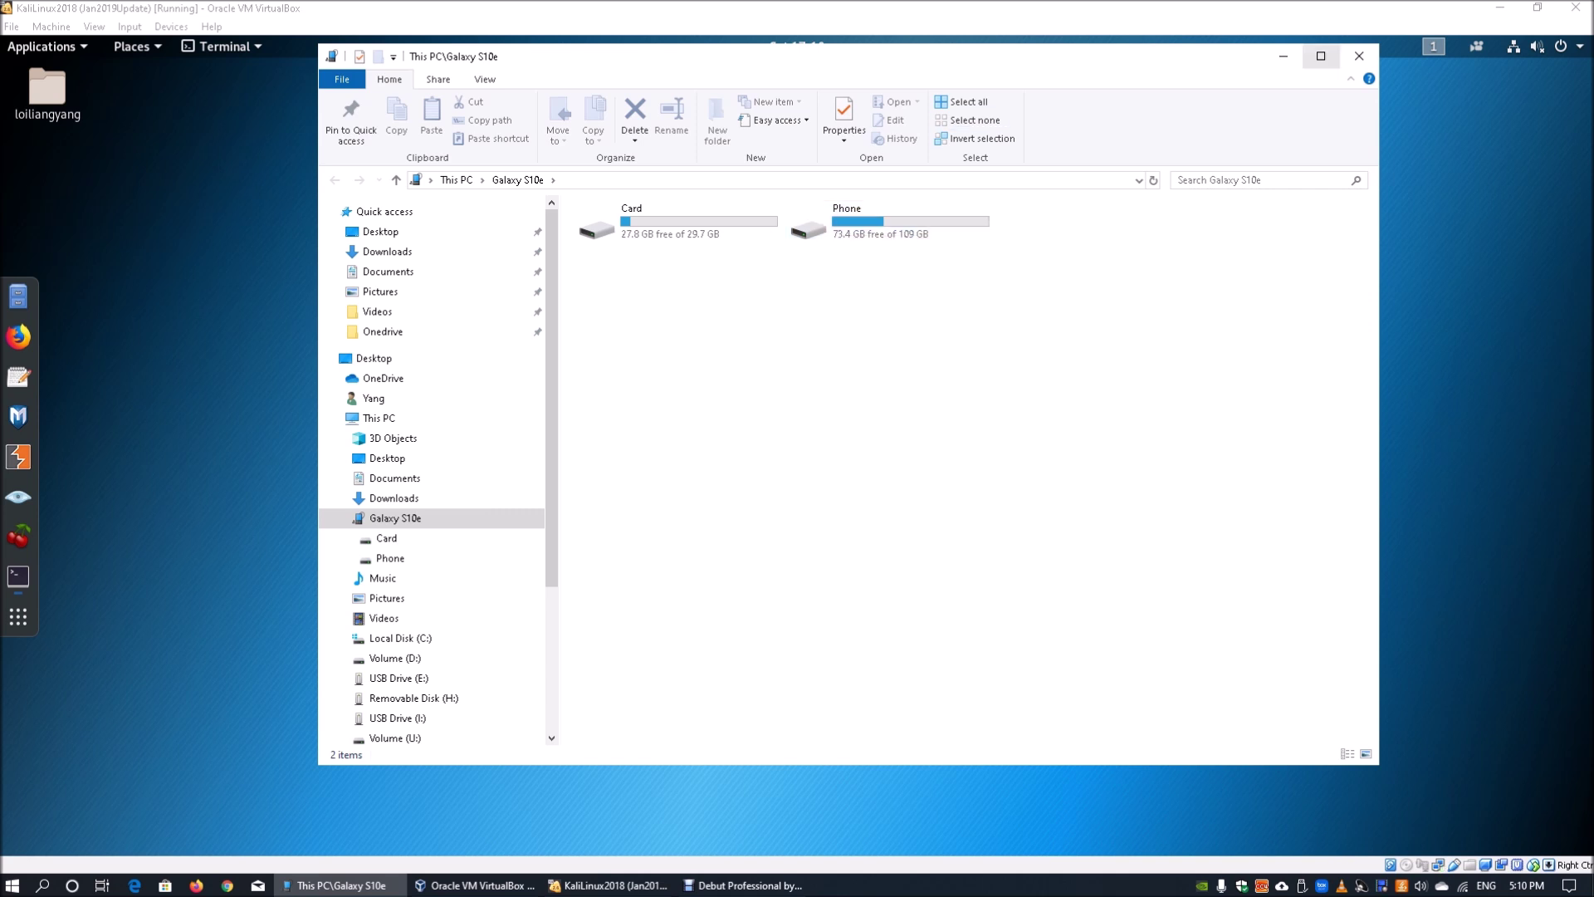
{"action": "left_click_drag", "start_coordinate": [1129, 56], "coordinate": [1141, 90]}
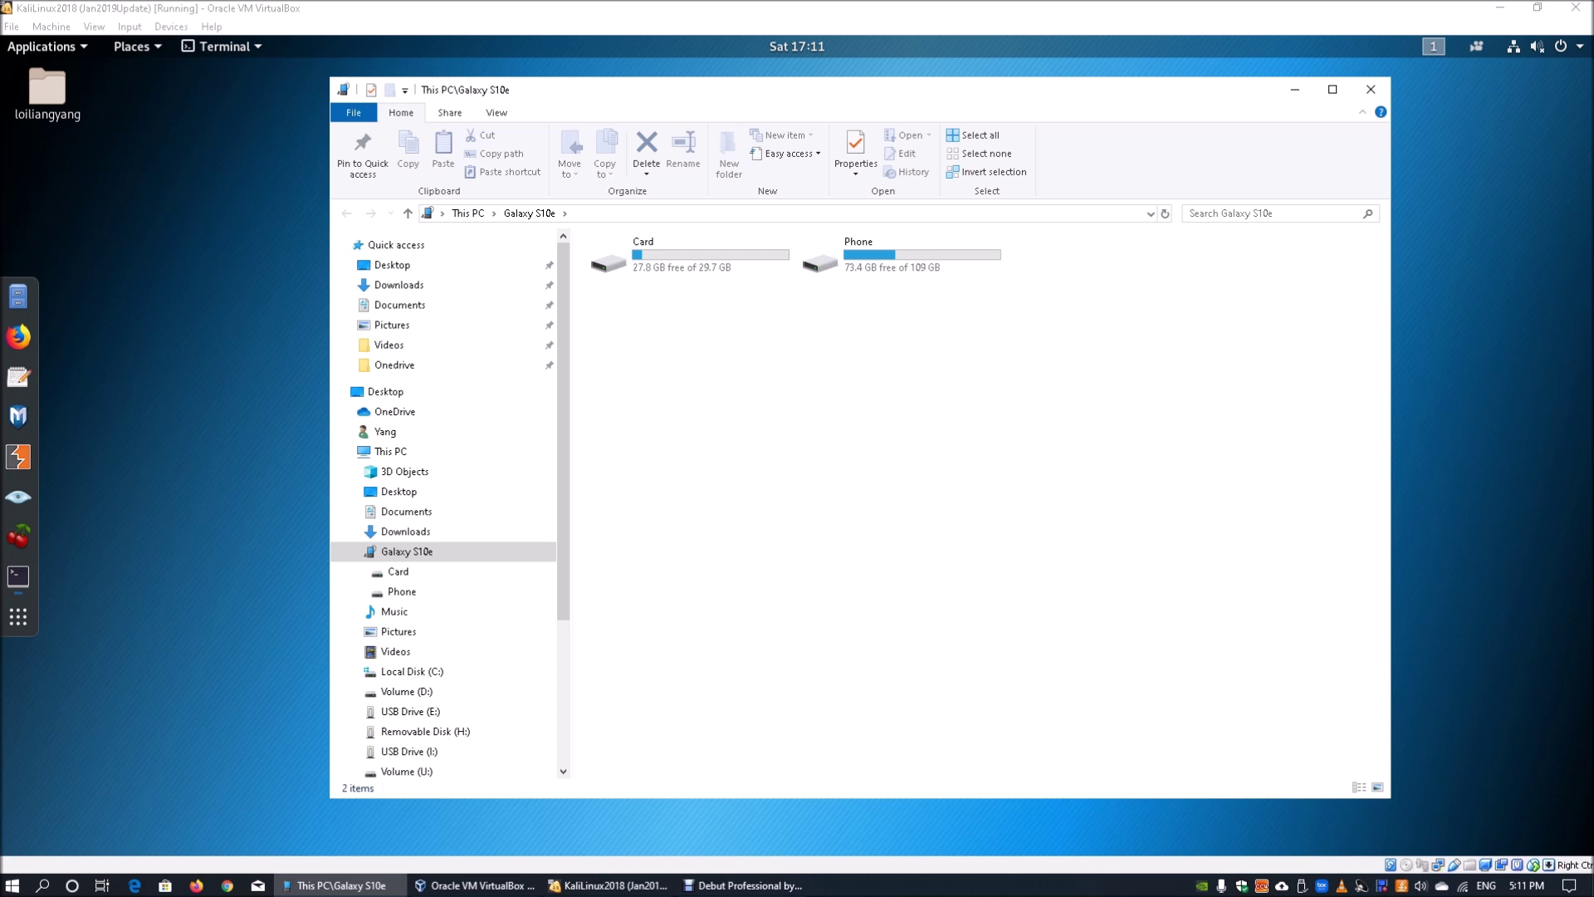
{"action": "key", "text": "alt+F4"}
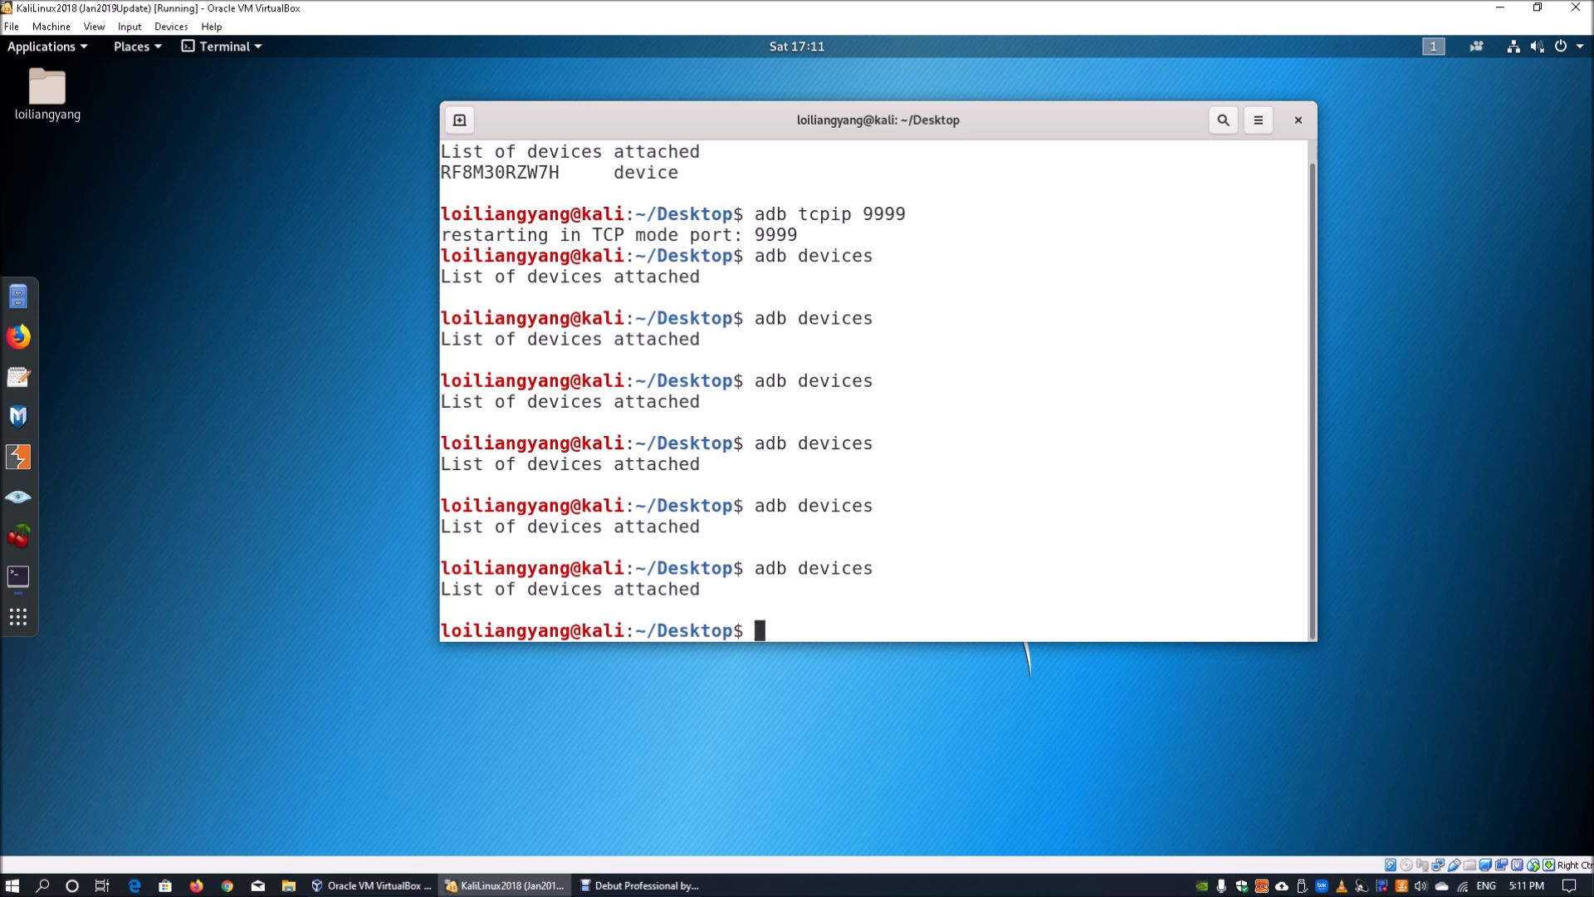
Connect adb to the phone over the network with adb connect 192.168.1.5:9999
{"action": "type", "text": "adb connect 192.168.1.5"}
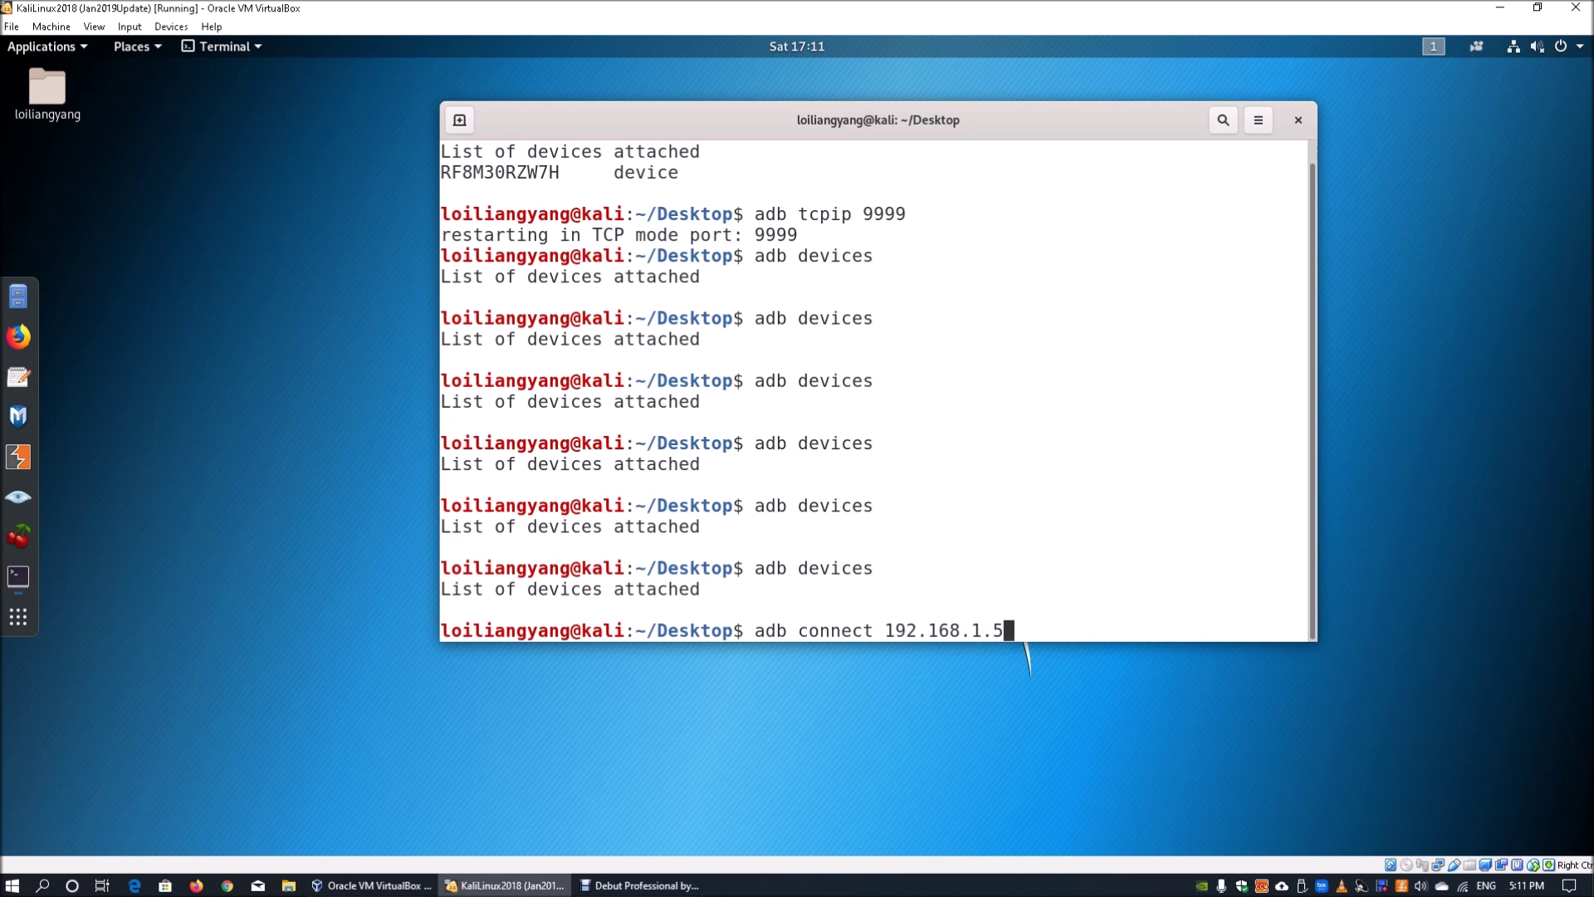
{"action": "type", "text": ":9999"}
{"action": "key", "text": "Return"}
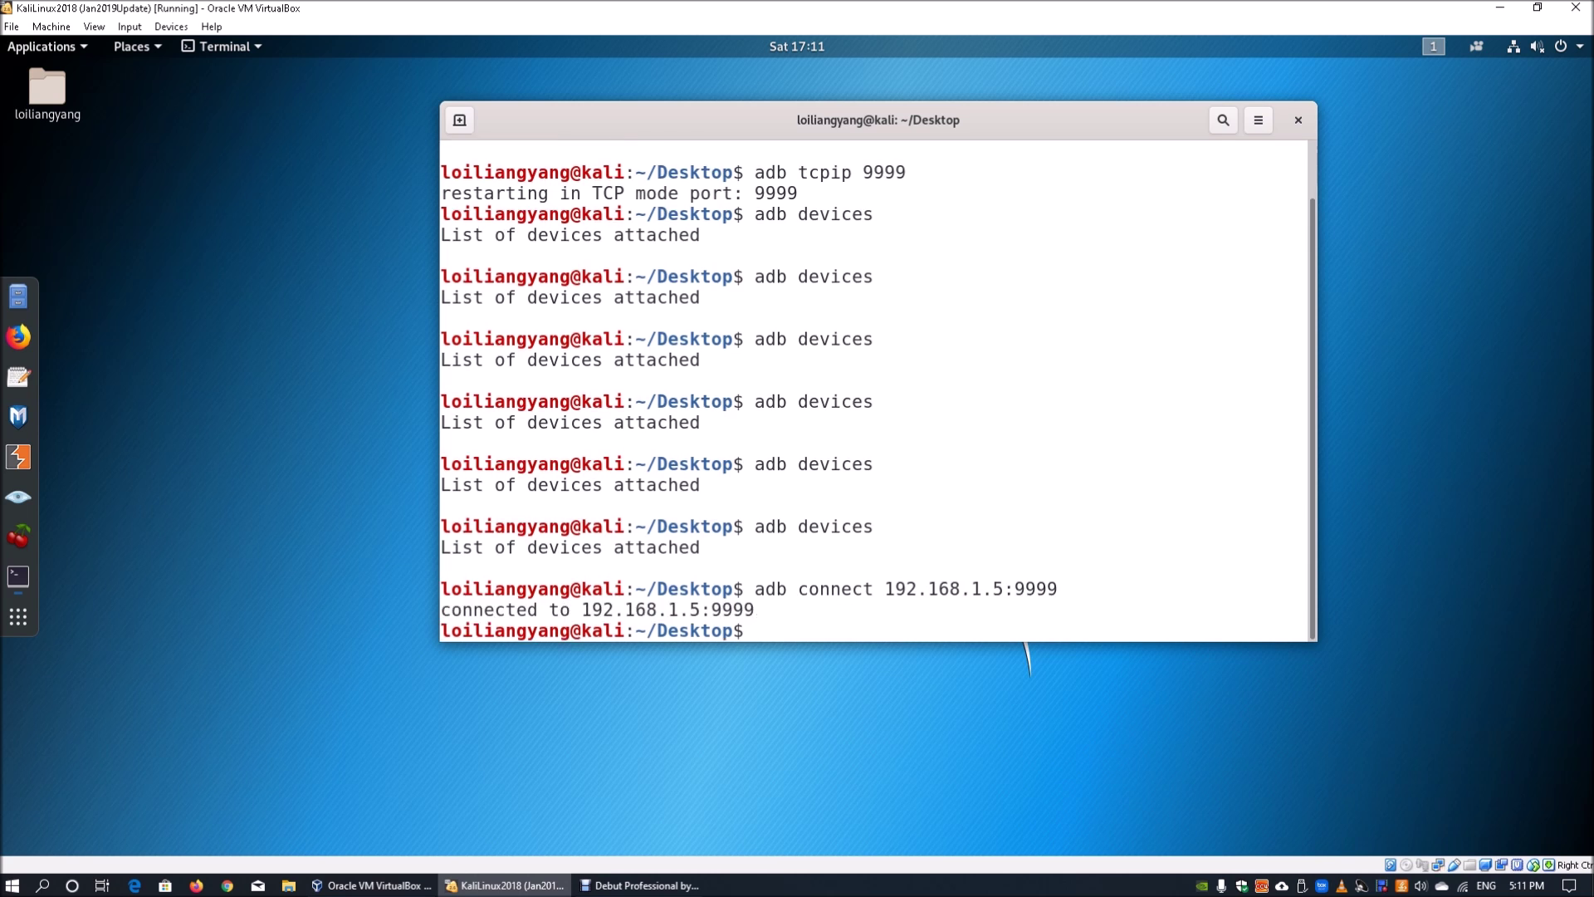
Check the network connection with adb devices, and launch scrcpy to mirror the phone's screen
{"action": "key", "text": "Up"}
{"action": "key", "text": "Up"}
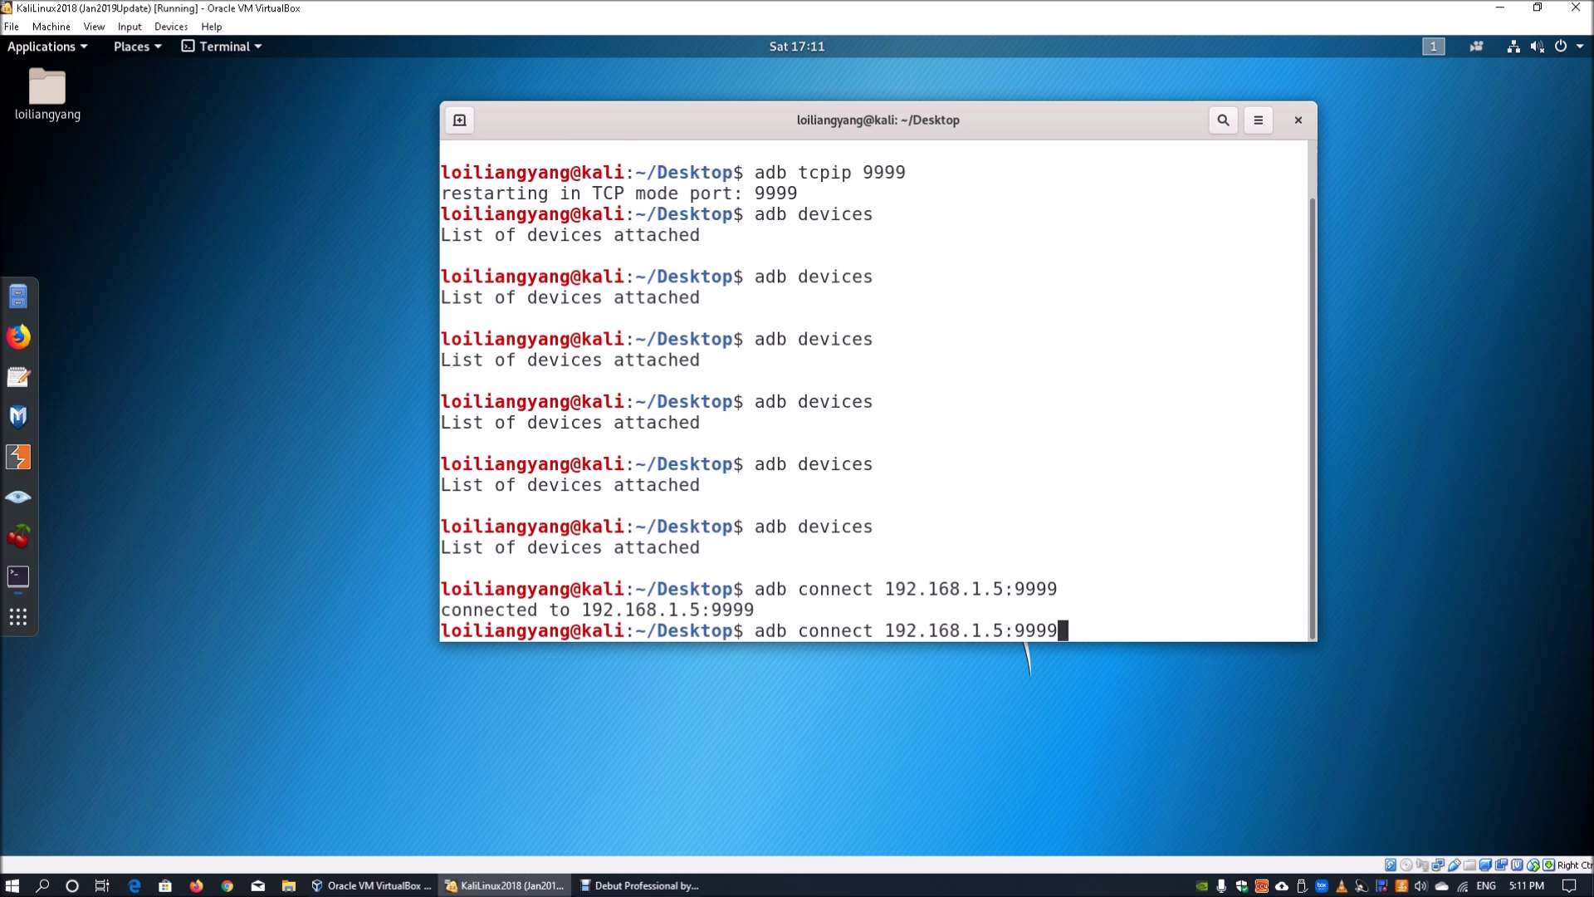
{"action": "key", "text": "Return"}
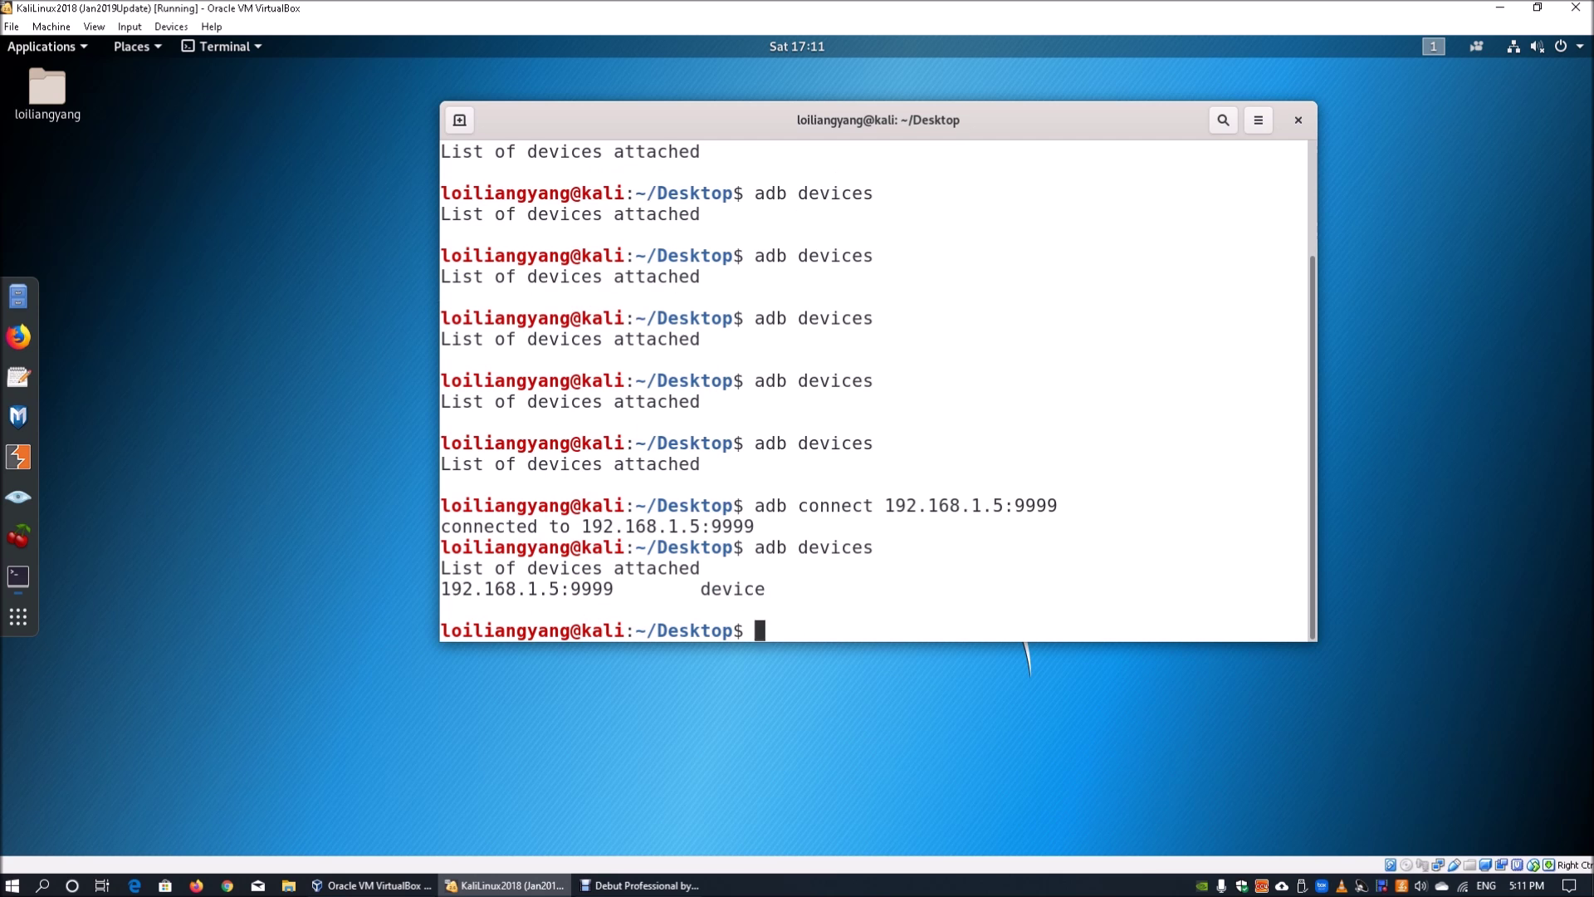
{"action": "type", "text": "scrcpy"}
{"action": "key", "text": "Return"}
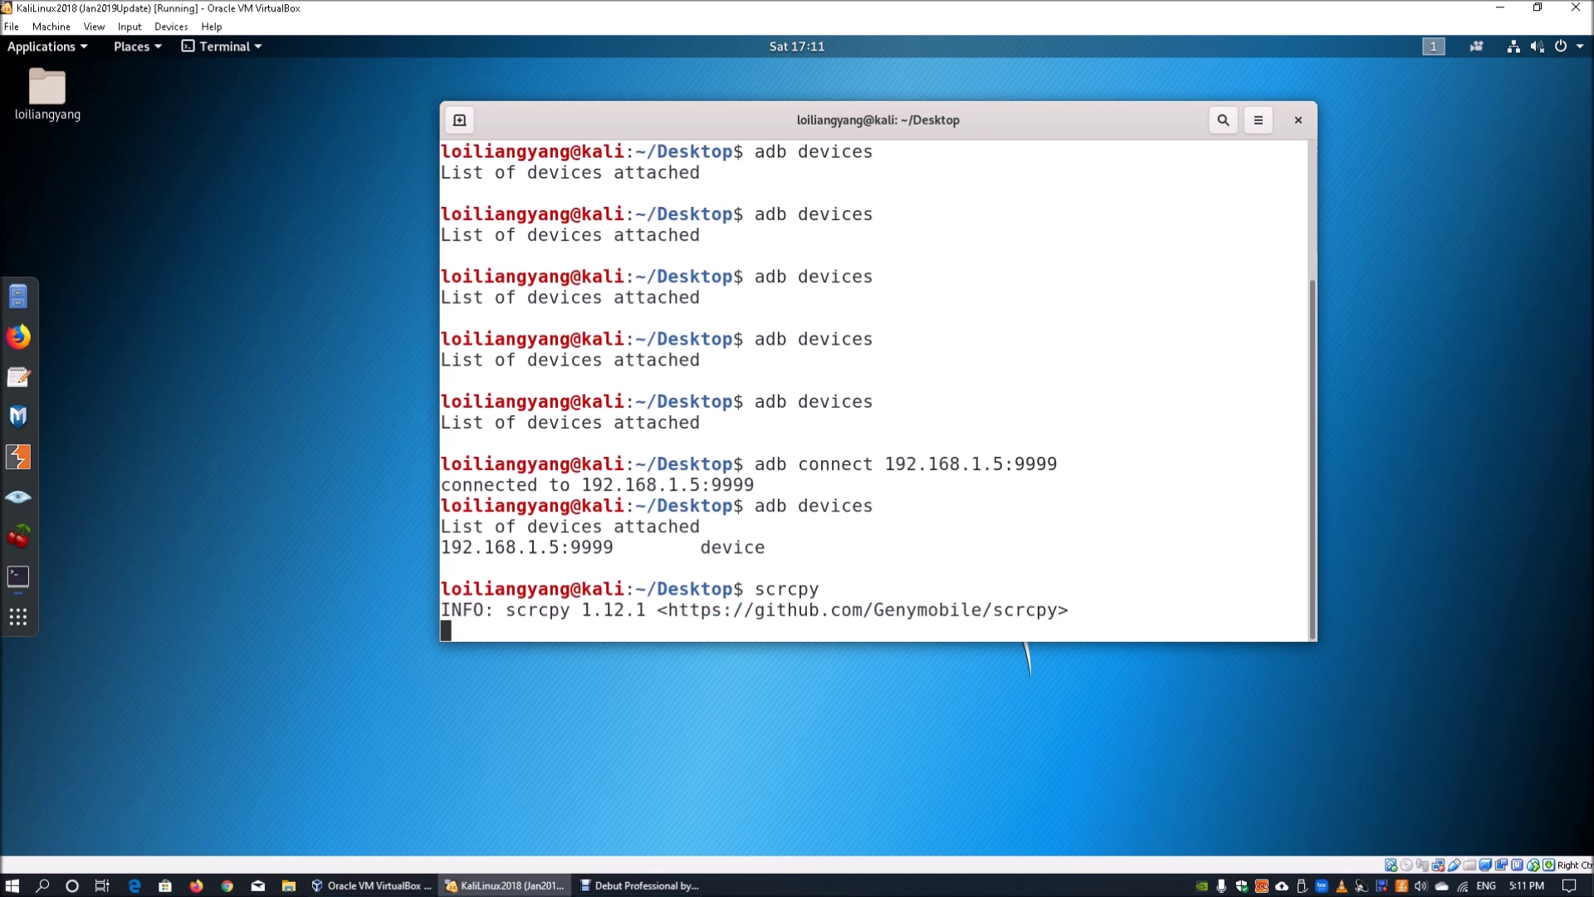